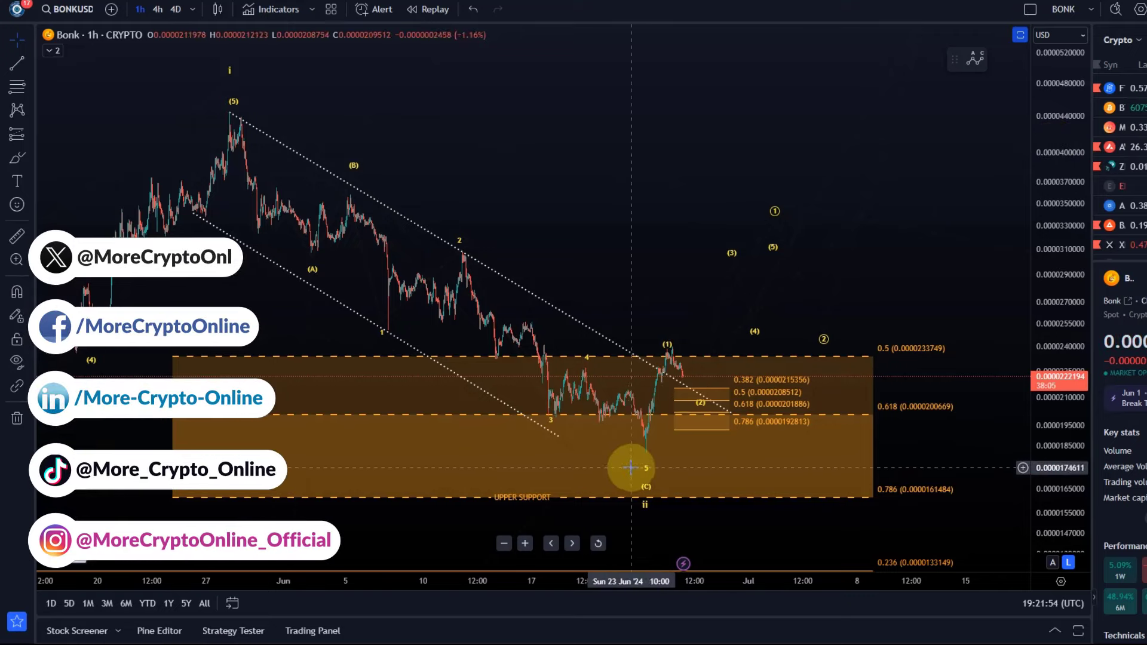
Adjust the wave (1) marker of the latest rally to the first swing high at about 0.0000239554
scroll(520, 251, up, 4)
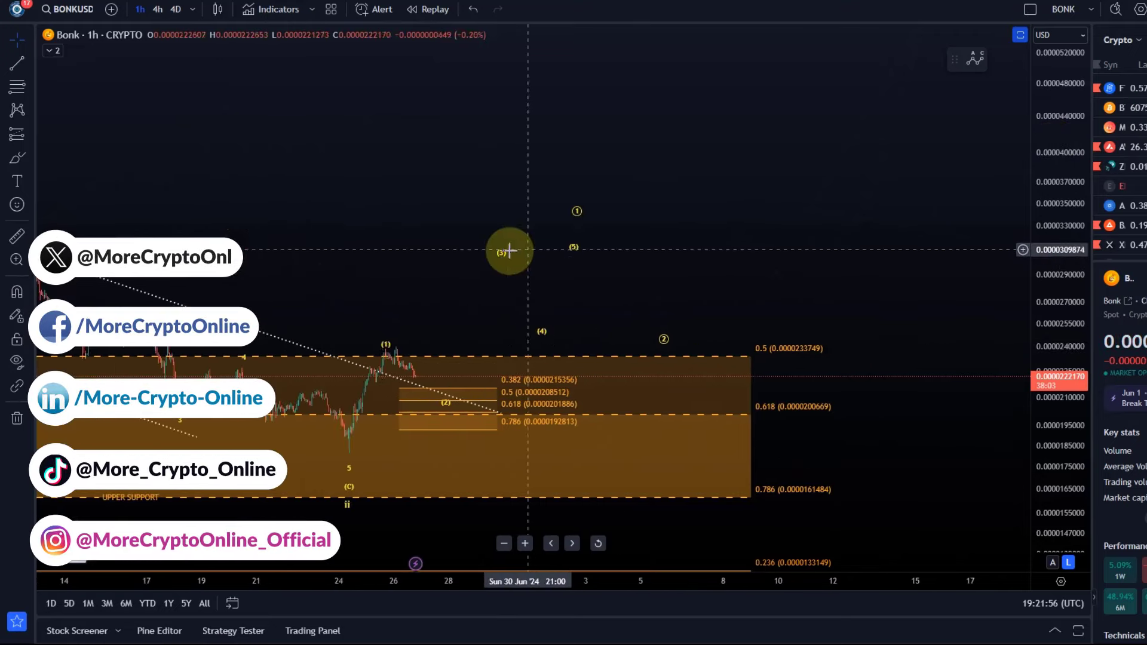
drag(510, 251, 717, 257)
scroll(777, 281, up, 4)
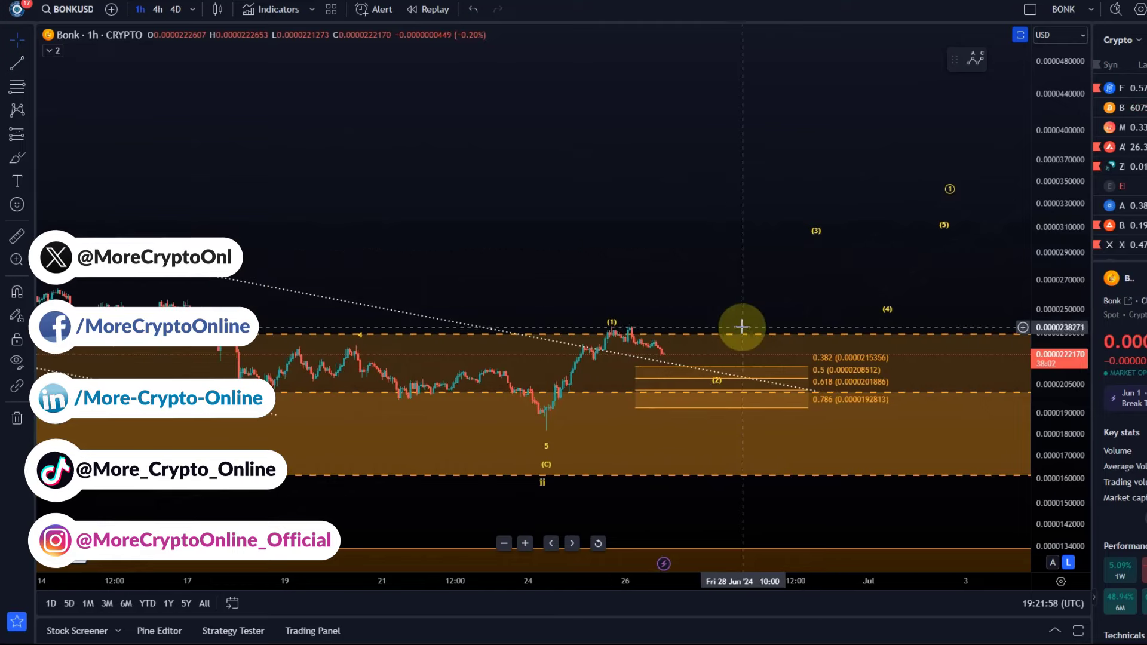
drag(1045, 402, 1046, 219)
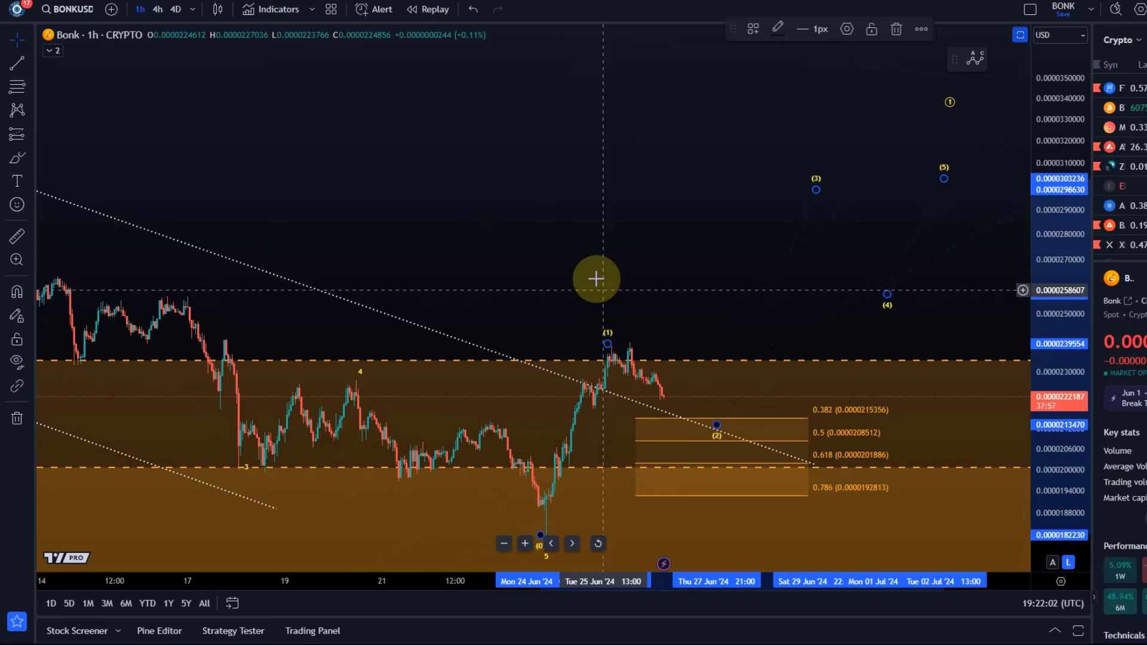
drag(594, 277, 598, 234)
Lower the projected wave (2) marker to about 0.0000210603, between the 0.382 and 0.5 retracement levels
scroll(591, 257, up, 1)
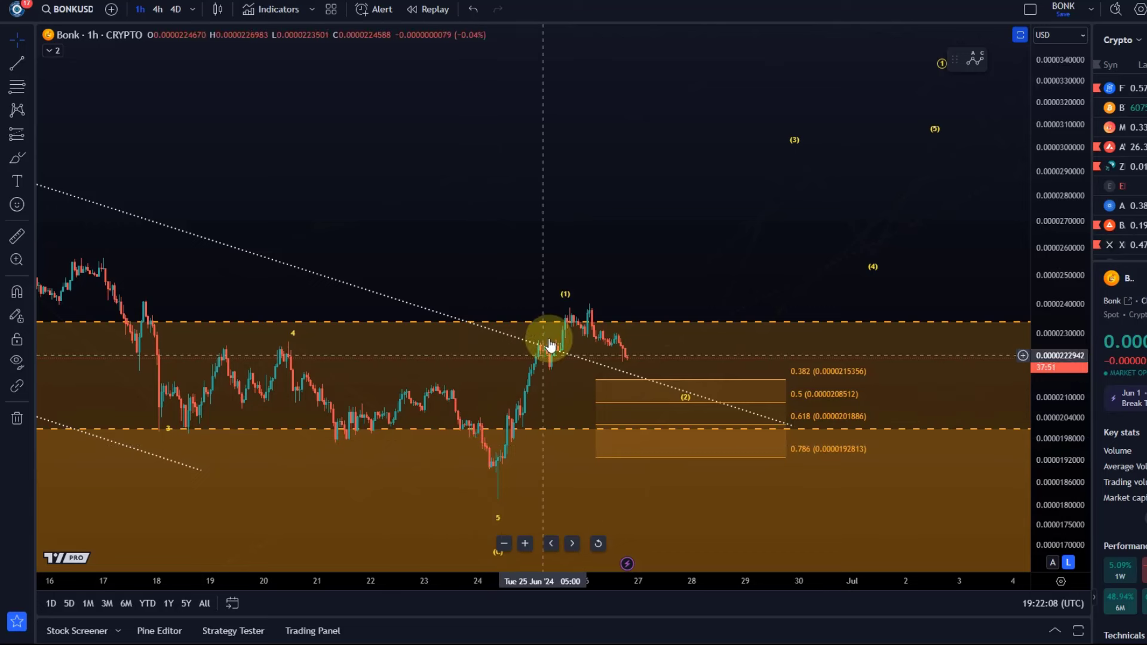
click(566, 306)
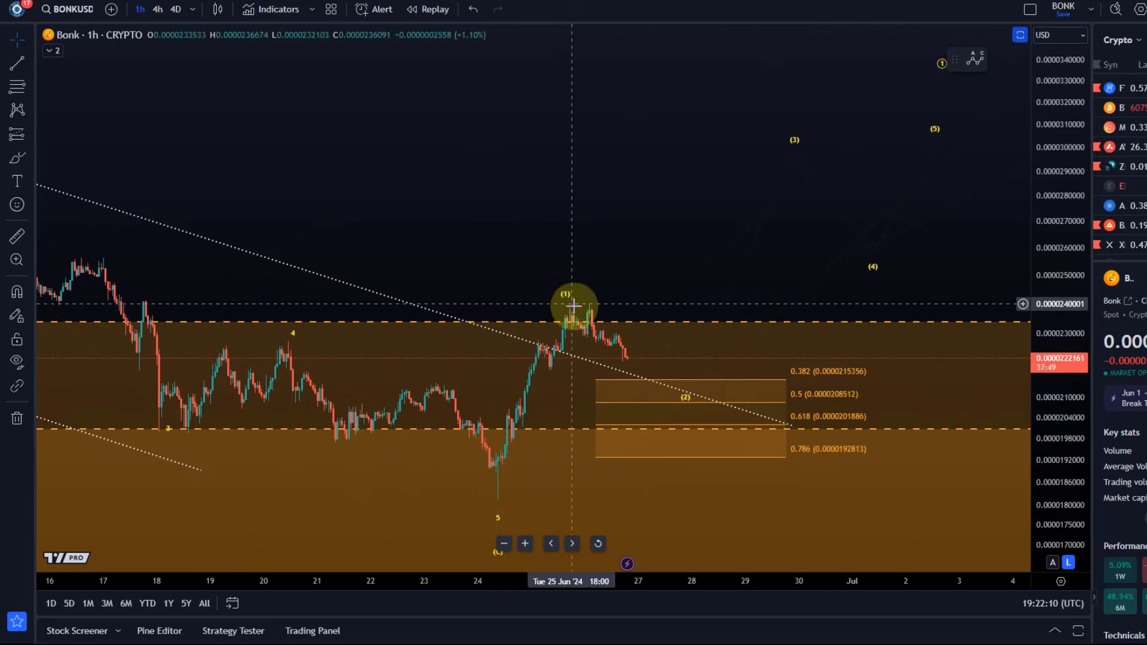
click(675, 396)
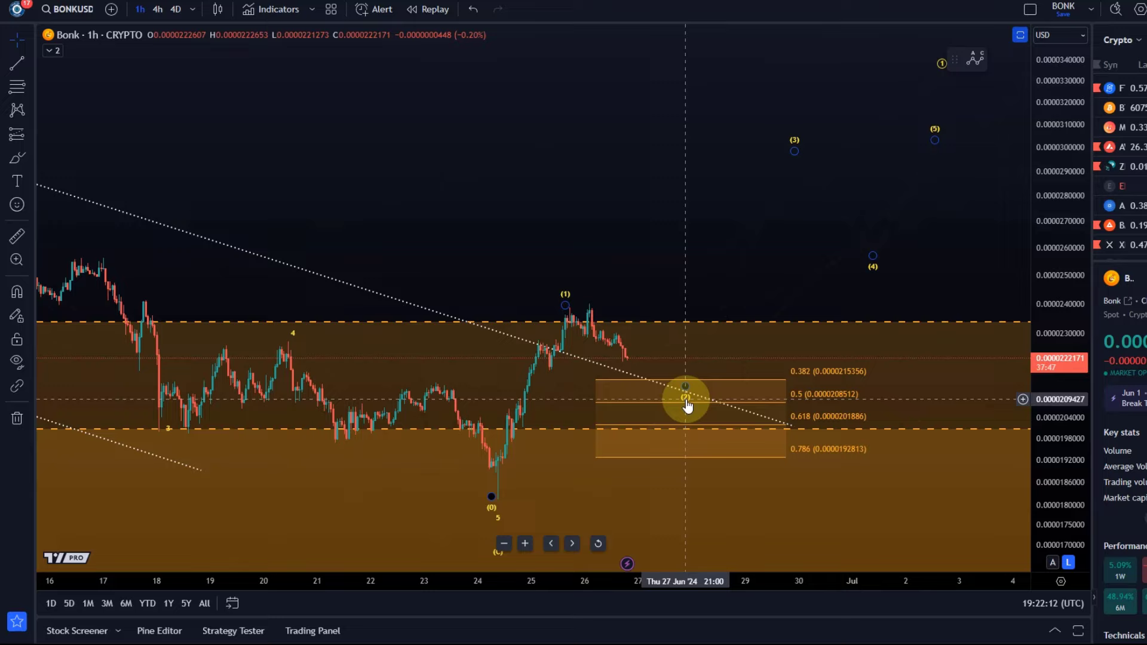
scroll(524, 398, down, 9)
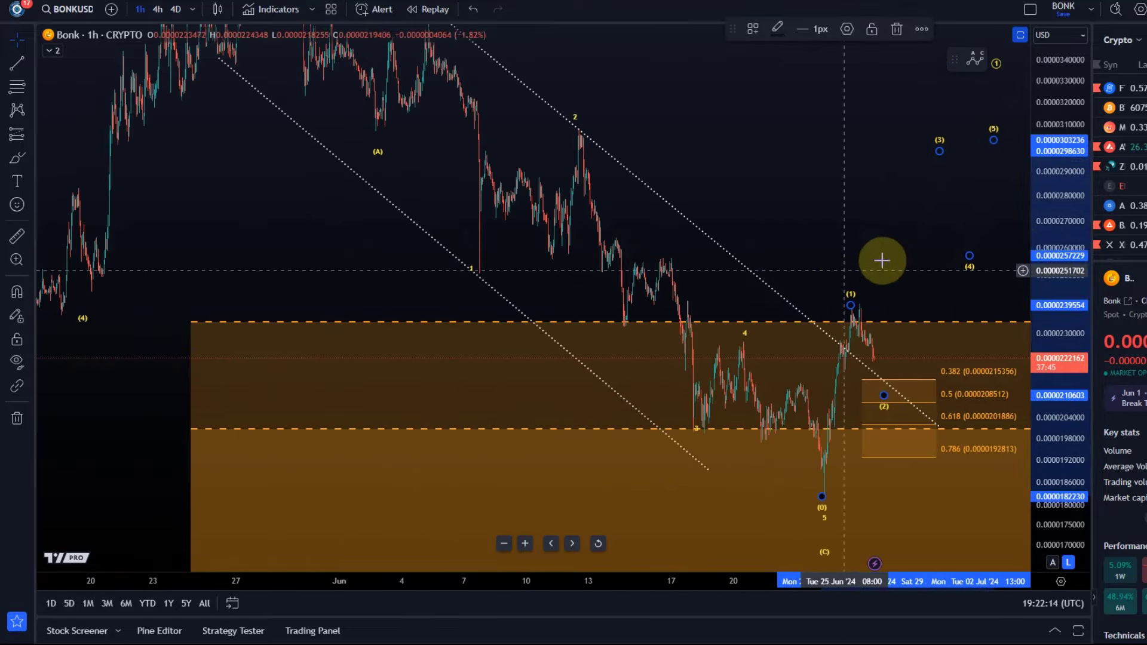
Examine the (A)-(B)-(C) decline in the dotted channel, its five-wave (C) leg and the upper support area
drag(1047, 216, 1065, 489)
scroll(605, 382, down, 4)
drag(806, 168, 507, 258)
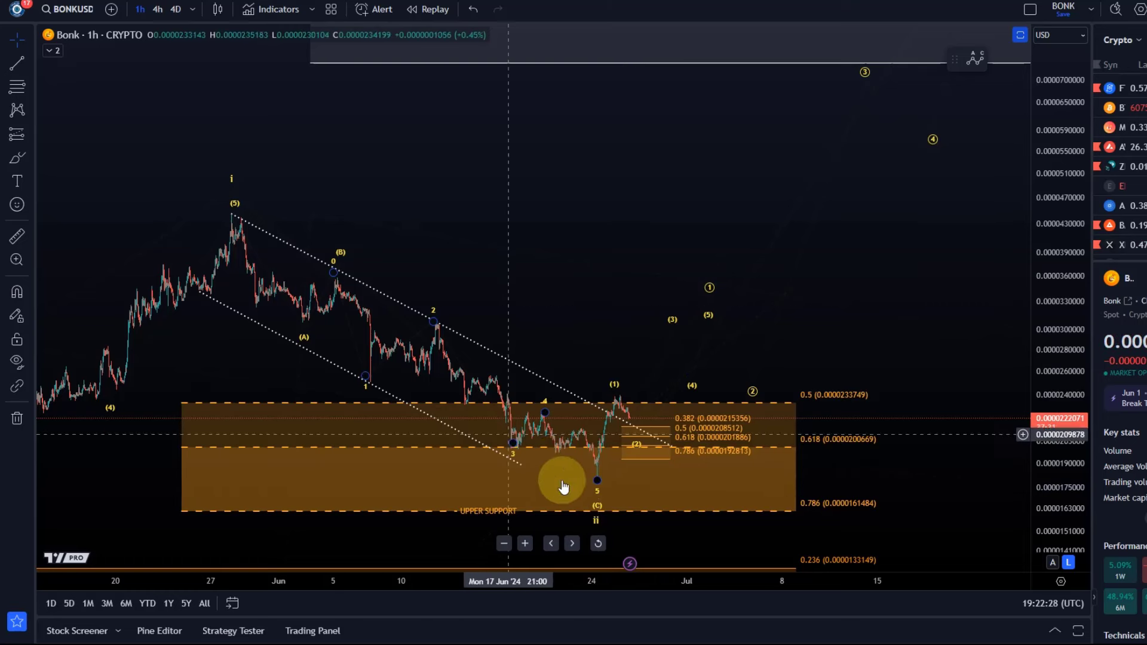
click(600, 468)
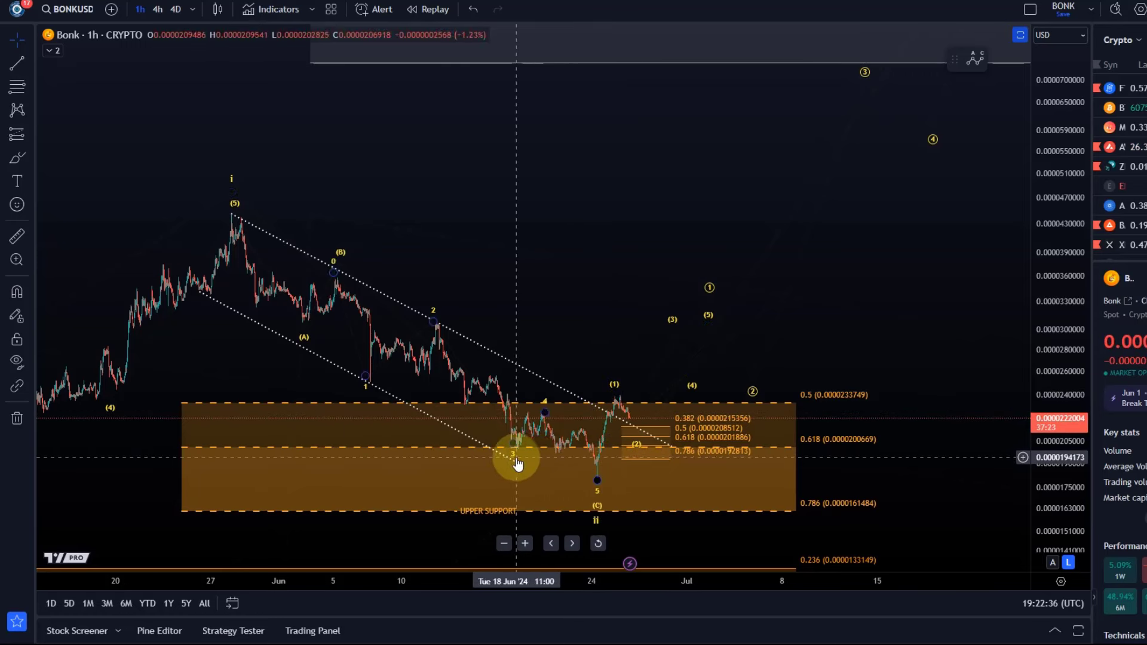
scroll(520, 464, down, 2)
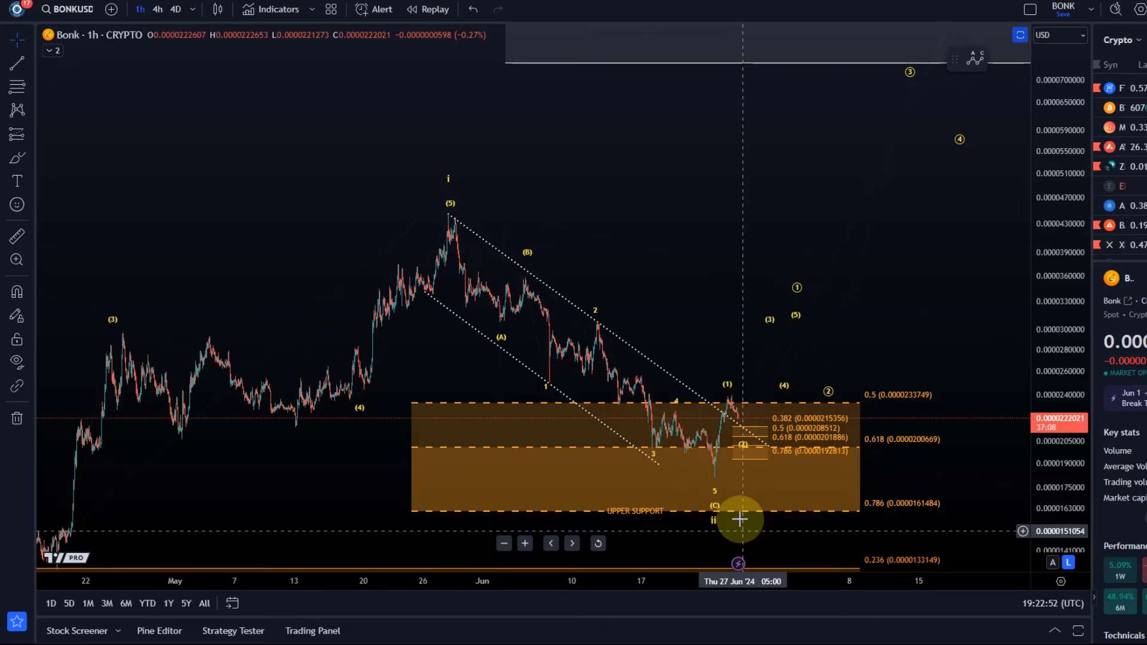
drag(1047, 223, 600, 455)
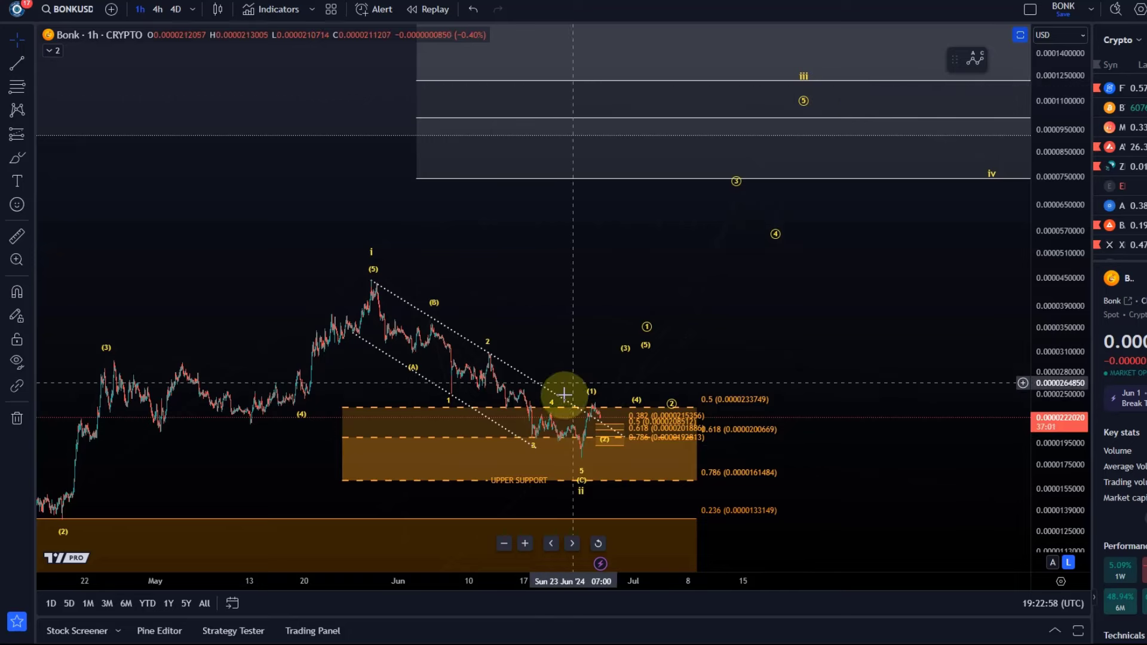
click(578, 454)
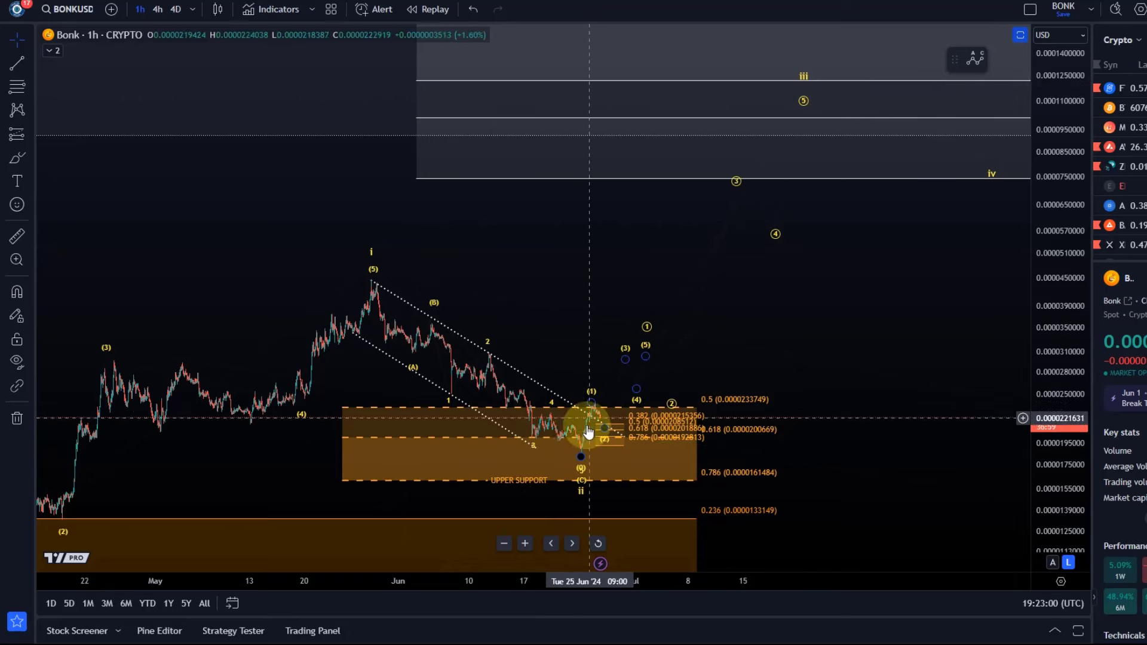
click(544, 426)
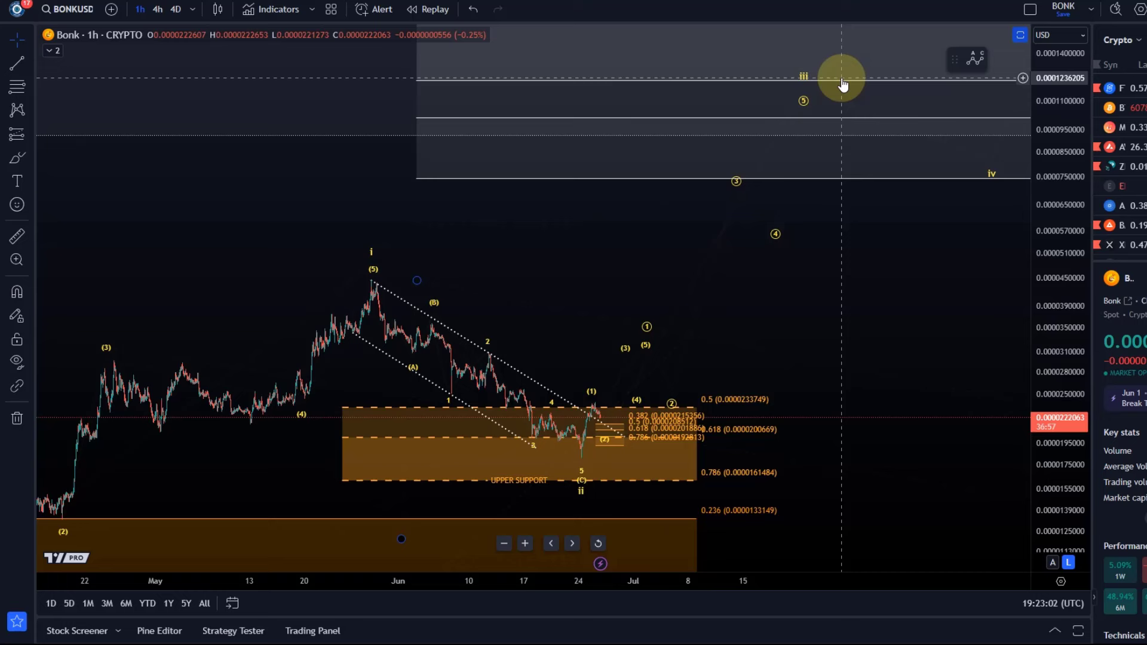
Move the projected circled 1, circled 2 and (5) markers higher and later, with (5) at about 0.0000333652 on 5 July
click(650, 322)
drag(650, 326, 667, 320)
drag(671, 392, 668, 336)
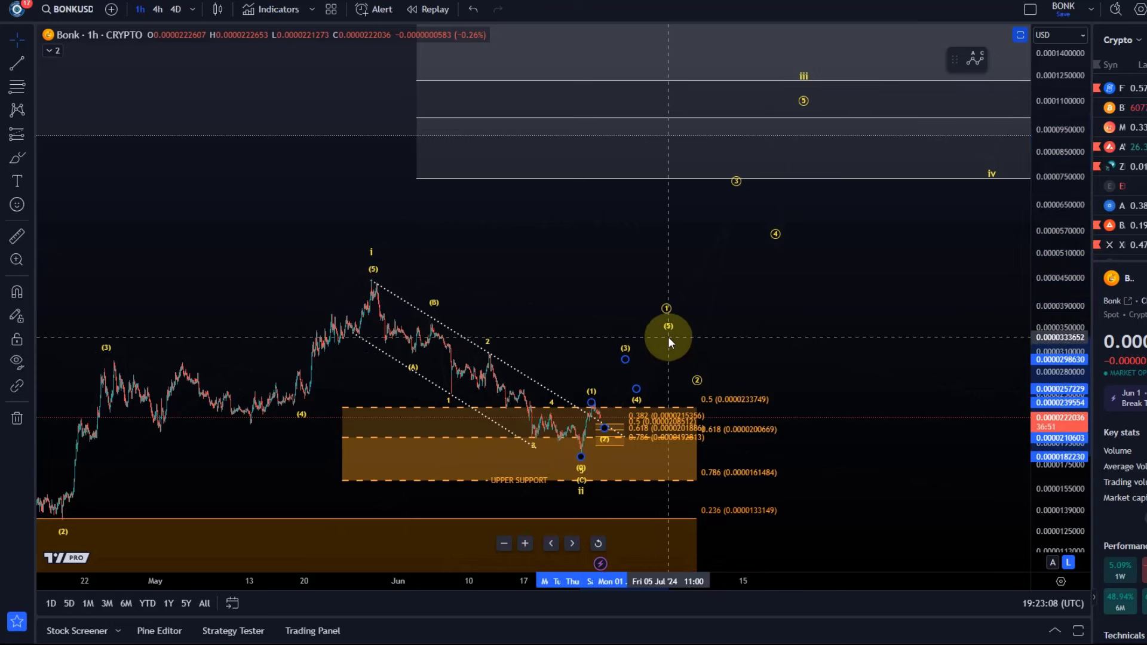
click(567, 324)
Examine the rally from the June low and the wave (2) retracement zone between the 0.382 and 0.786 levels
click(578, 445)
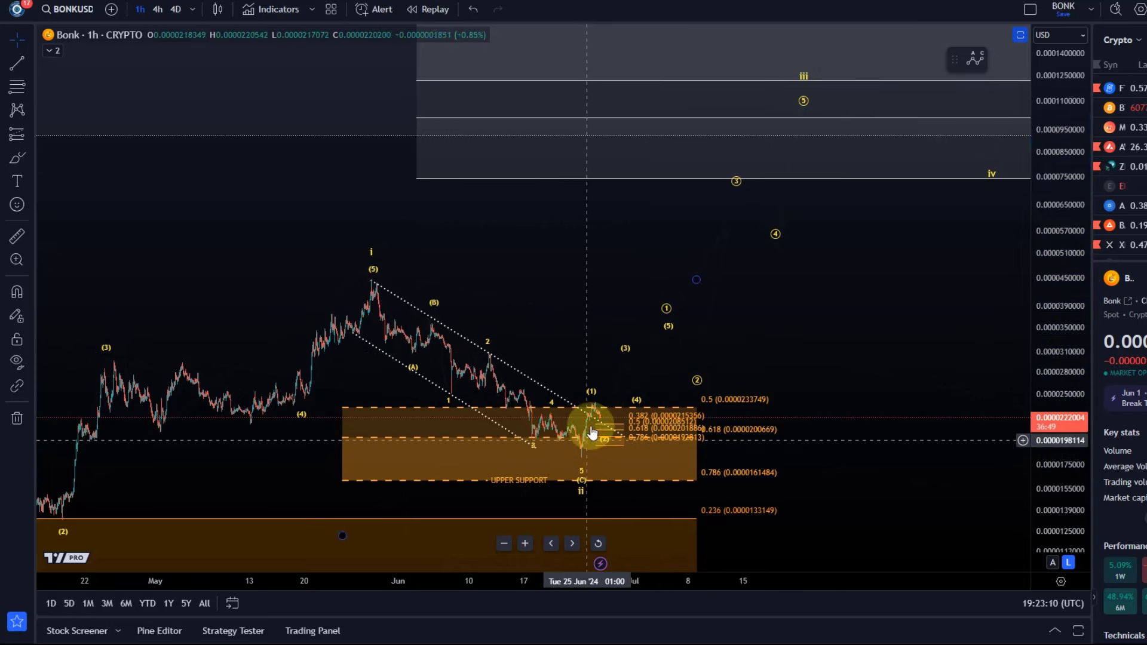
click(647, 382)
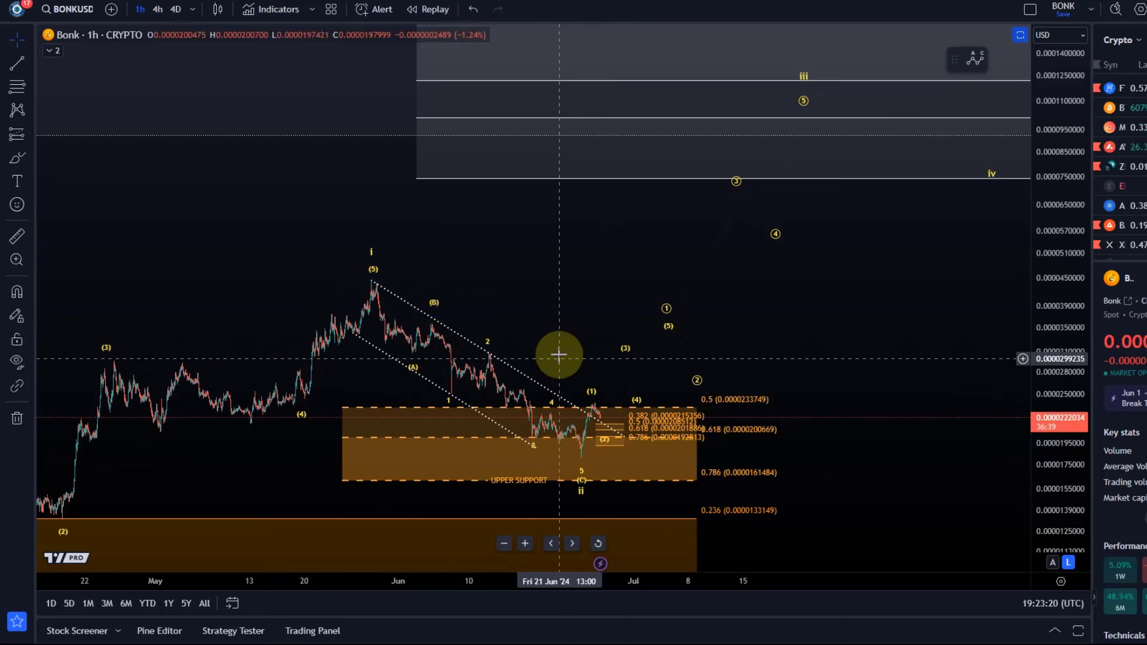
drag(558, 353, 378, 449)
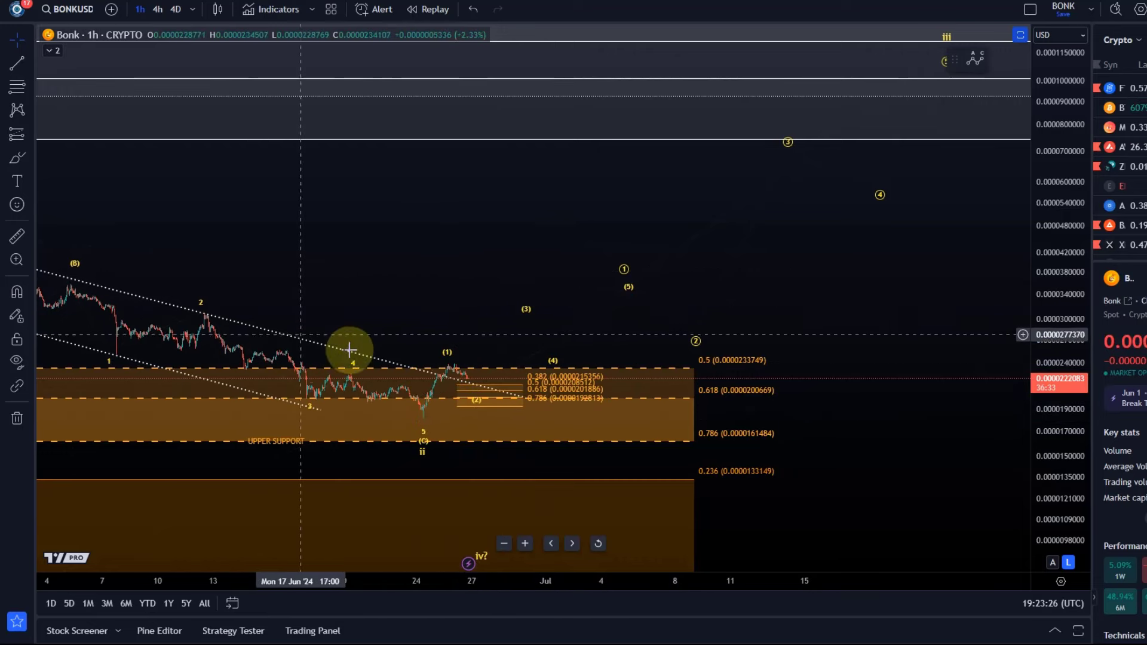
drag(1063, 469, 1073, 276)
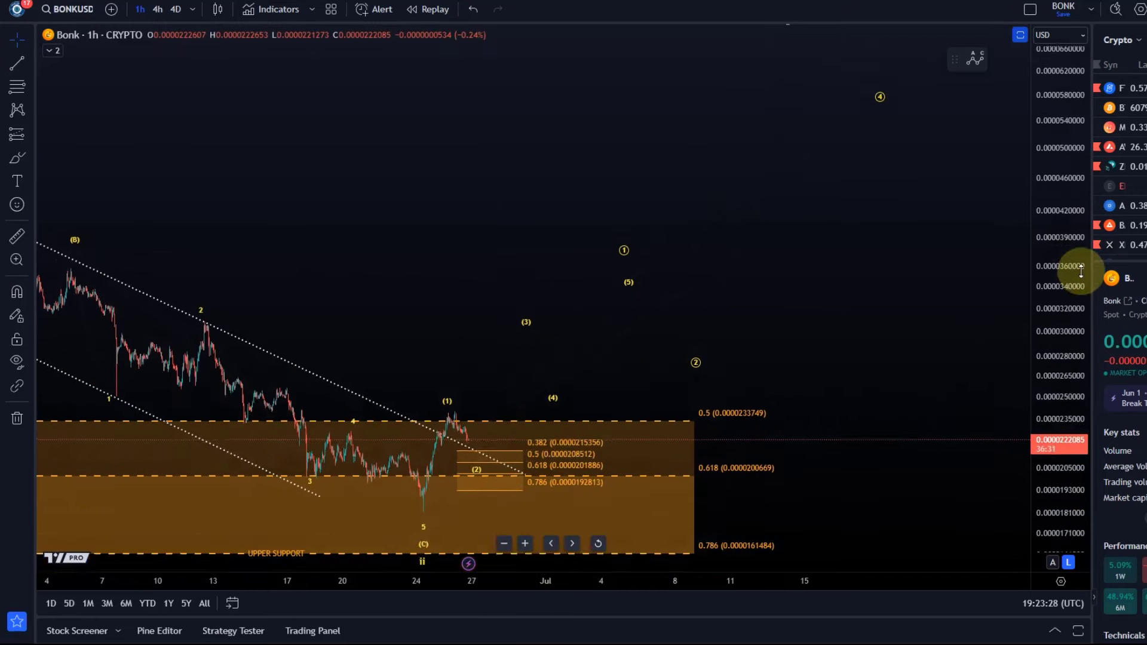
scroll(686, 317, up, 2)
drag(686, 317, 1050, 164)
scroll(474, 317, up, 3)
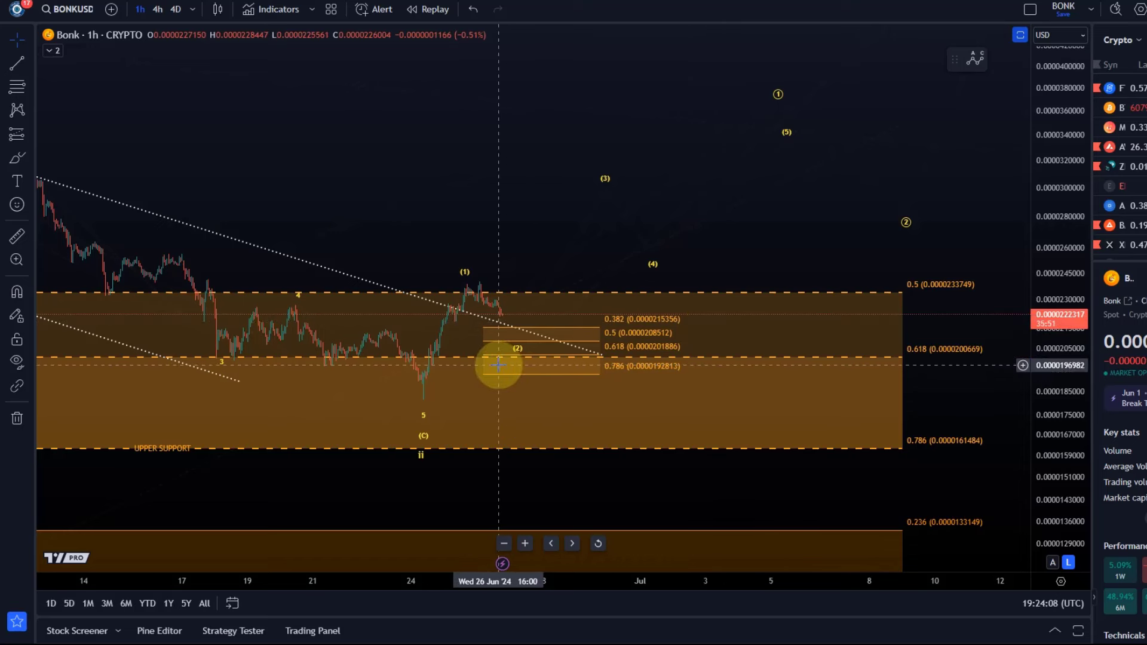
click(531, 382)
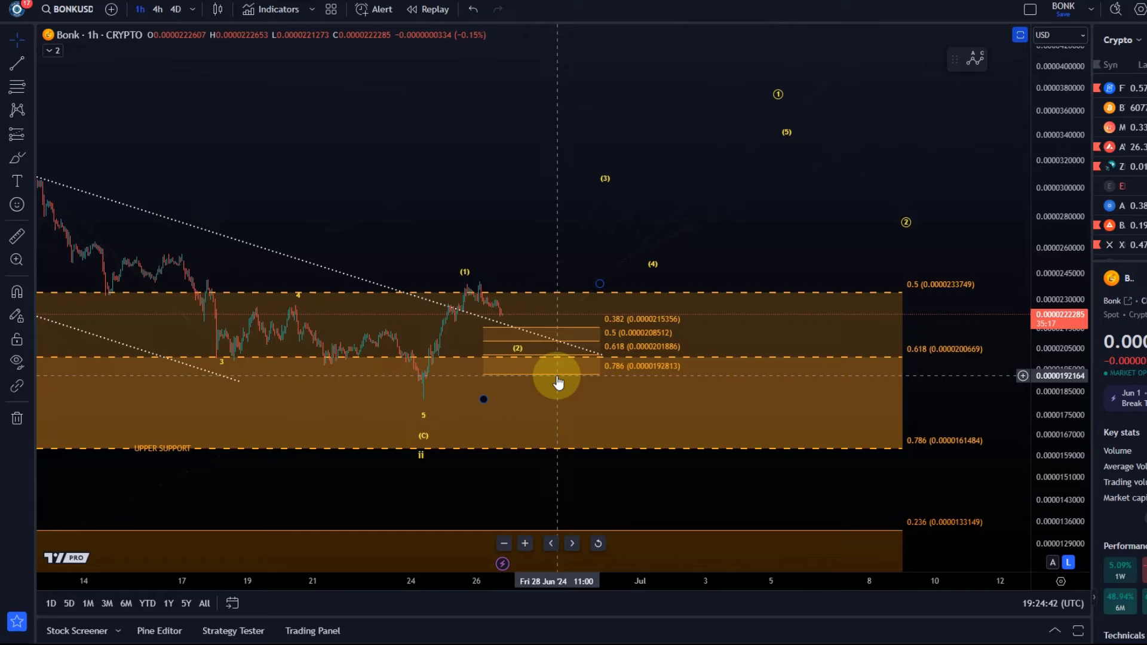
Try shifting the wave ii marker out to about 2 July at the 0.0000164865 level, and return it beneath the (C) label
scroll(563, 307, down, 3)
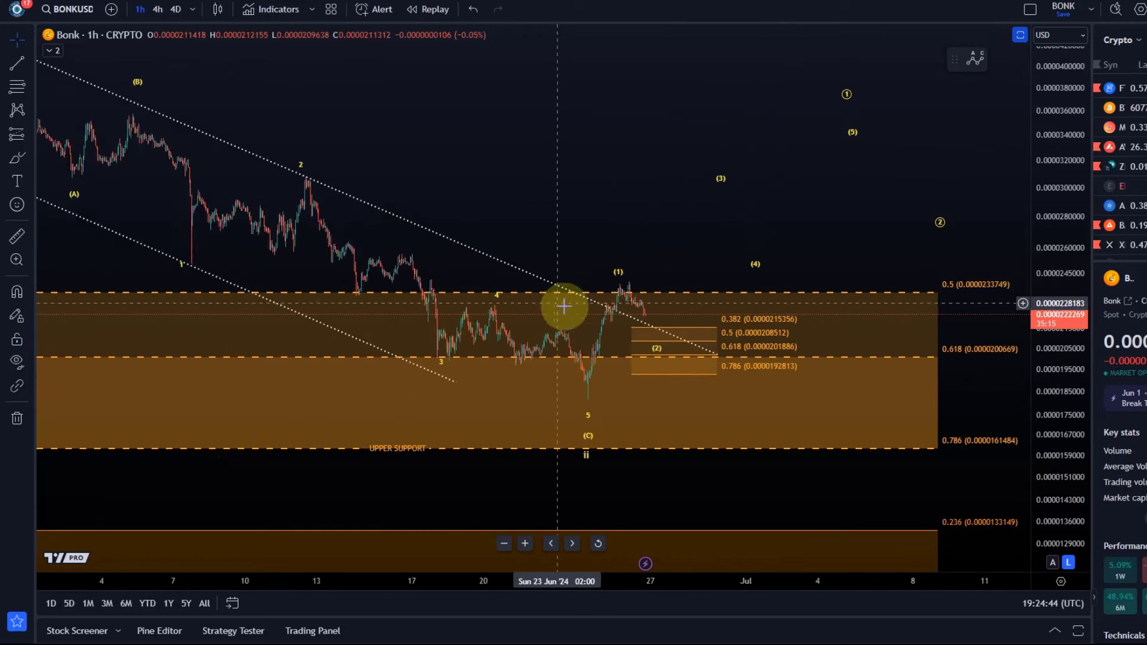
drag(539, 175, 483, 185)
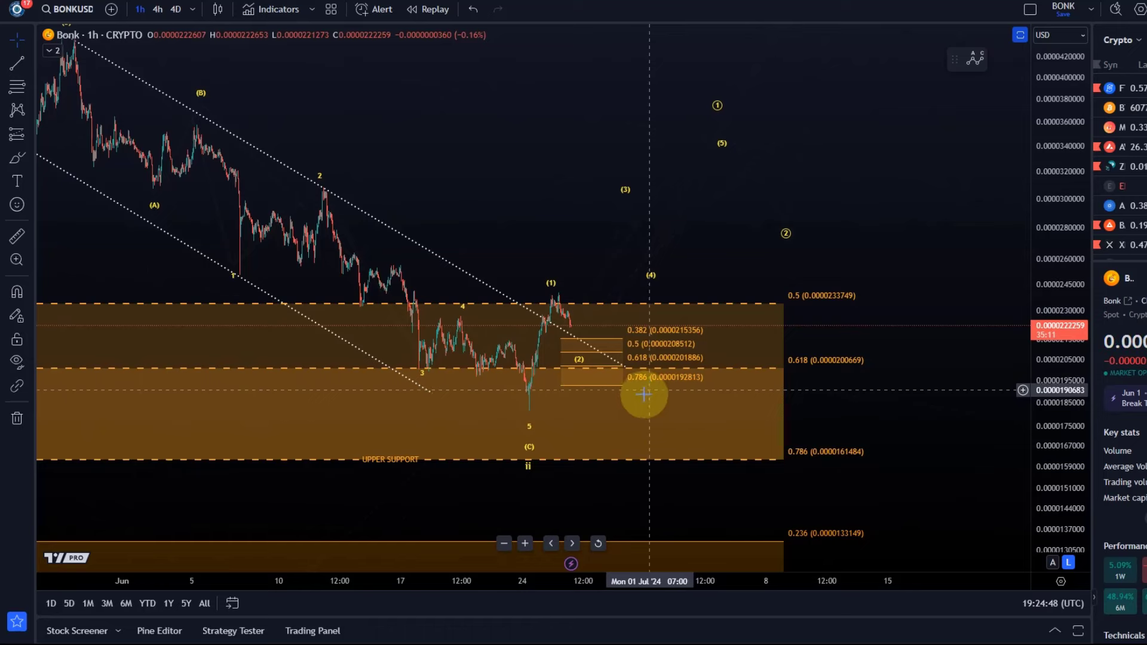
scroll(615, 468, down, 2)
click(623, 475)
mouse_move(623, 475)
mouse_down()
mouse_move(714, 457)
mouse_move(630, 459)
mouse_up()
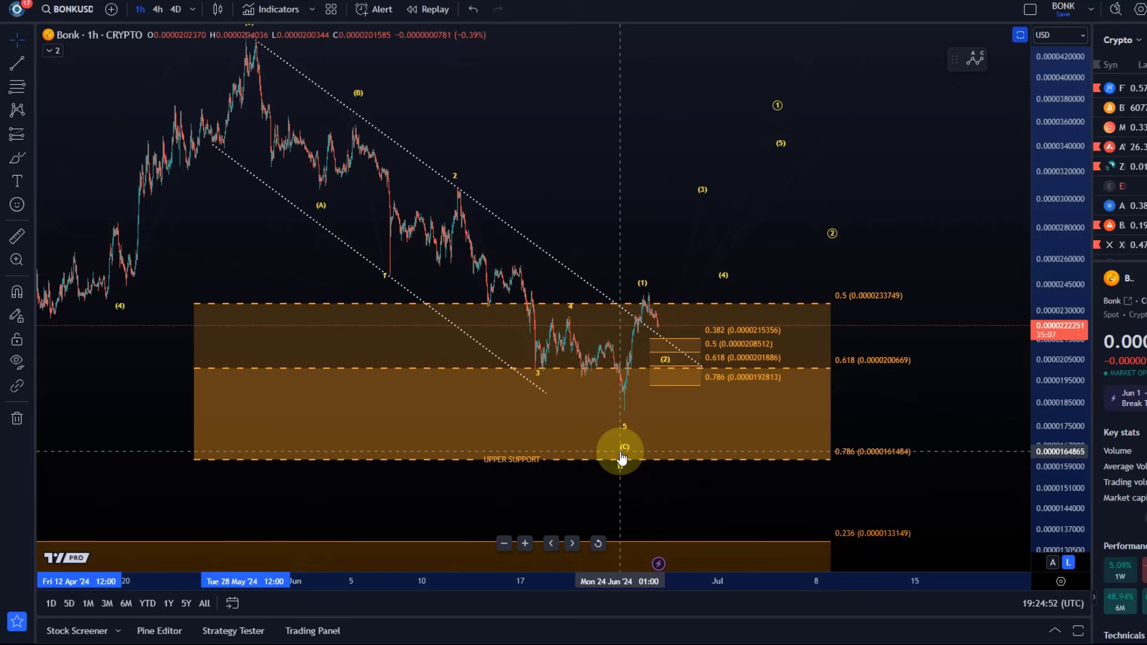
click(622, 458)
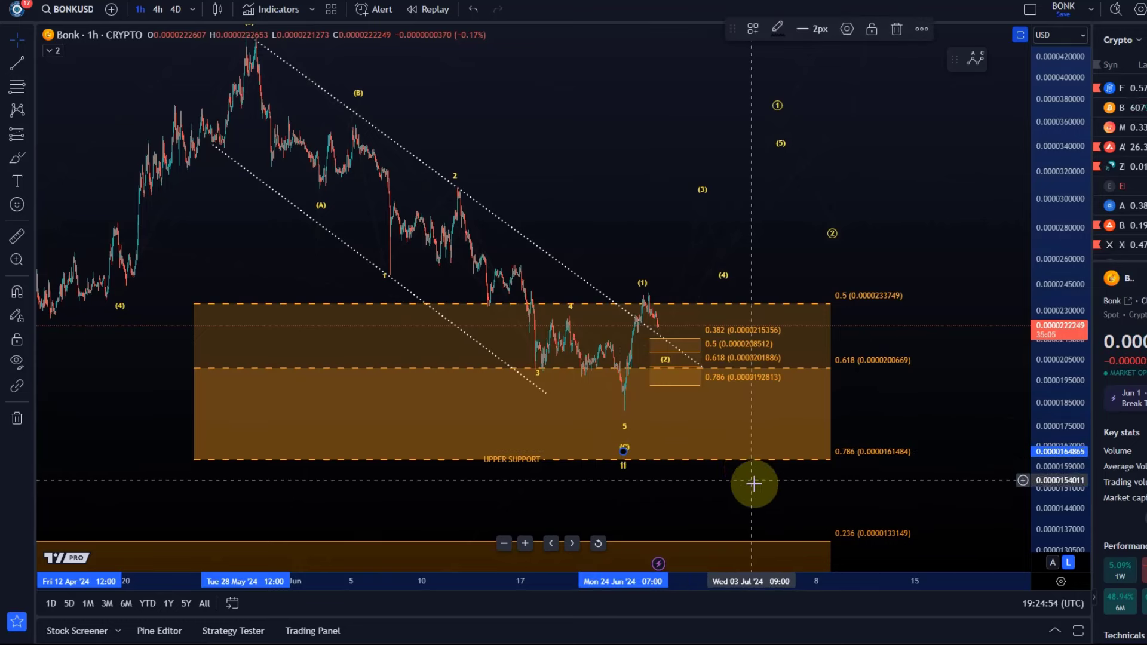
drag(623, 453, 740, 453)
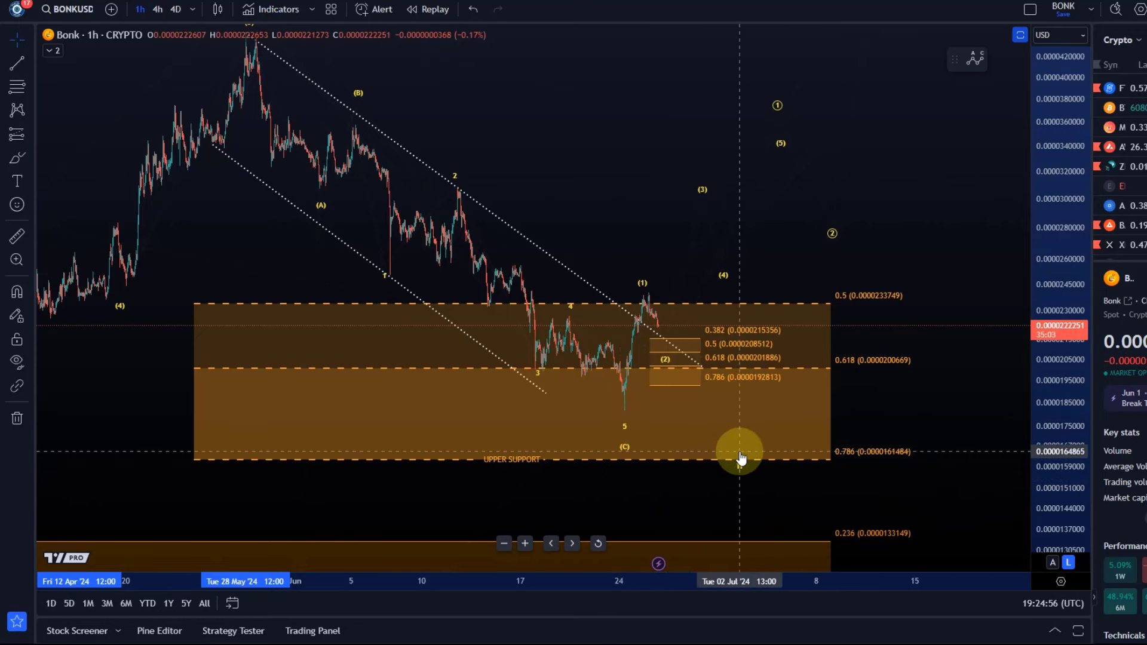
click(624, 457)
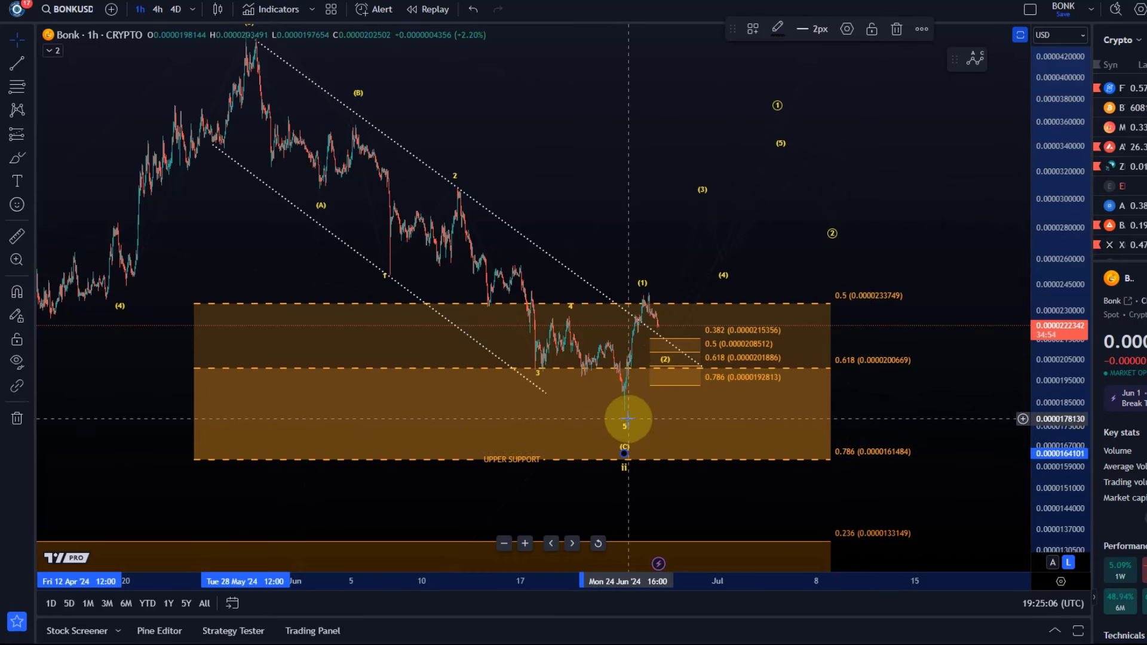
Lower the projected wave (4) marker to just above the 0.5 support level at 0.0000233749
scroll(667, 404, down, 3)
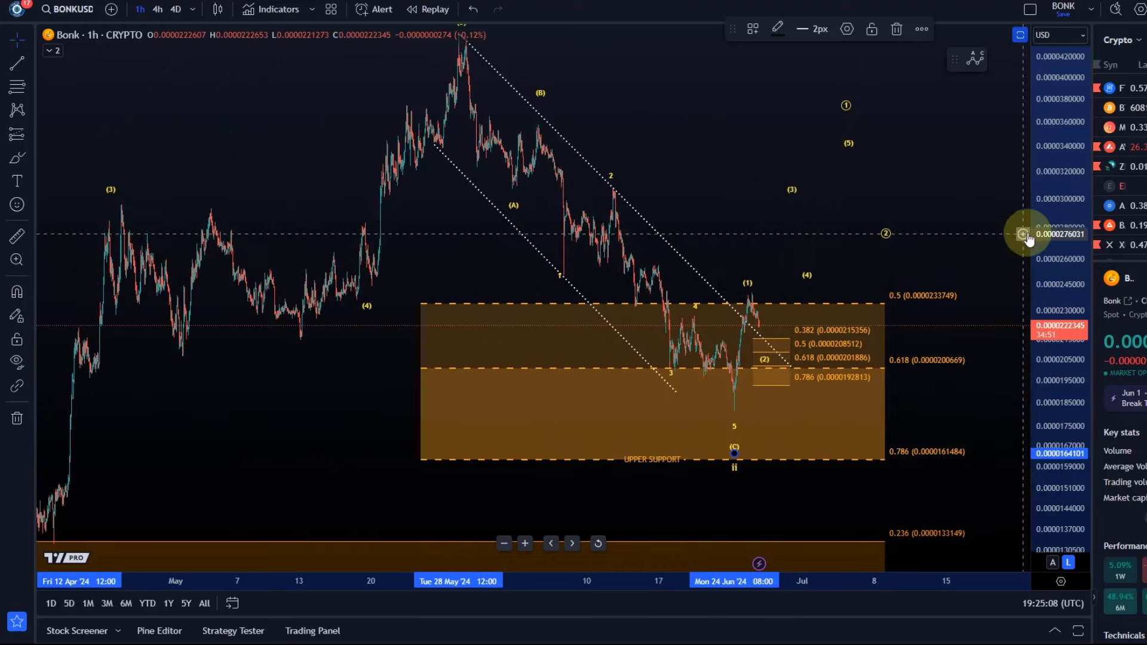
drag(1049, 236, 1106, 422)
drag(657, 128, 478, 232)
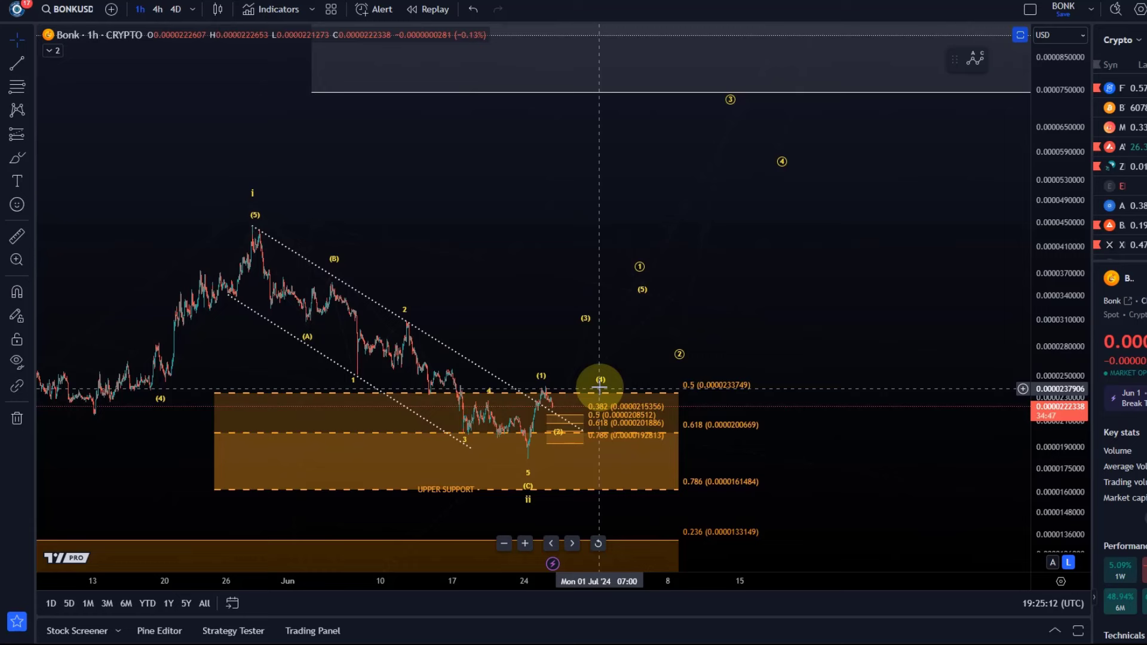
drag(601, 368, 611, 377)
drag(585, 329, 587, 330)
Raise the circled wave 1 target to about 0.0000394770 and the wave (5) marker to just beneath it
drag(639, 267, 648, 257)
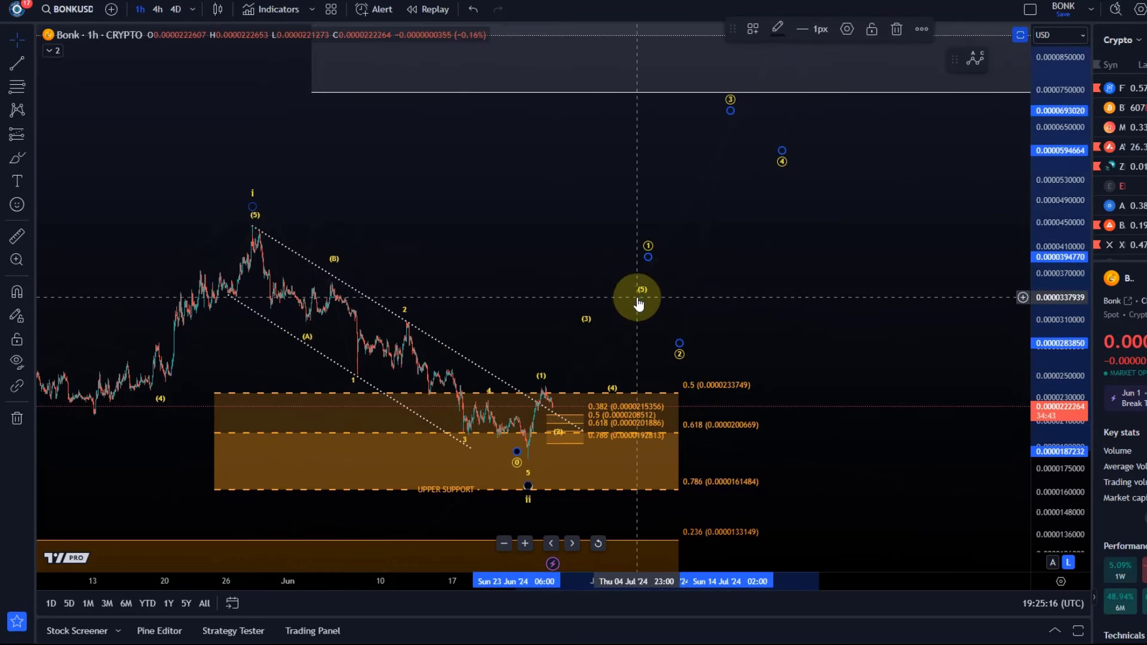
click(644, 296)
drag(644, 297, 644, 277)
Draw a trend-based Fibonacci extension from the April low at 0.0000121916 to the wave i high at 0.0000443768, projected from 0.0000181696
drag(469, 245, 553, 223)
scroll(557, 223, down, 2)
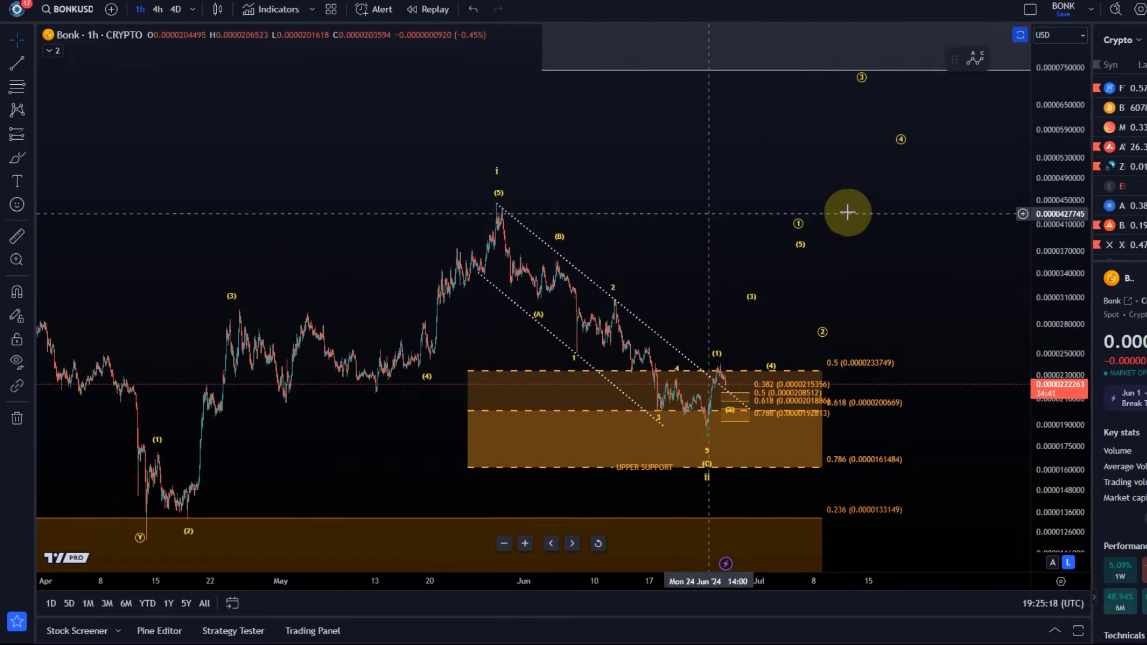
drag(1085, 289, 1084, 314)
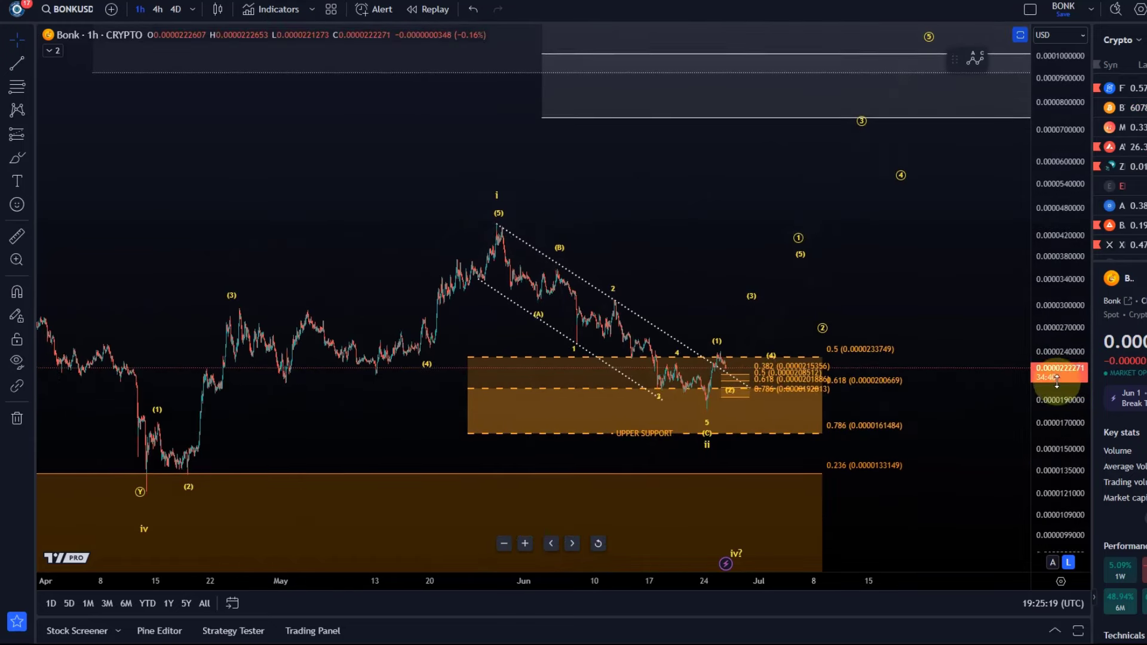
click(29, 85)
click(48, 104)
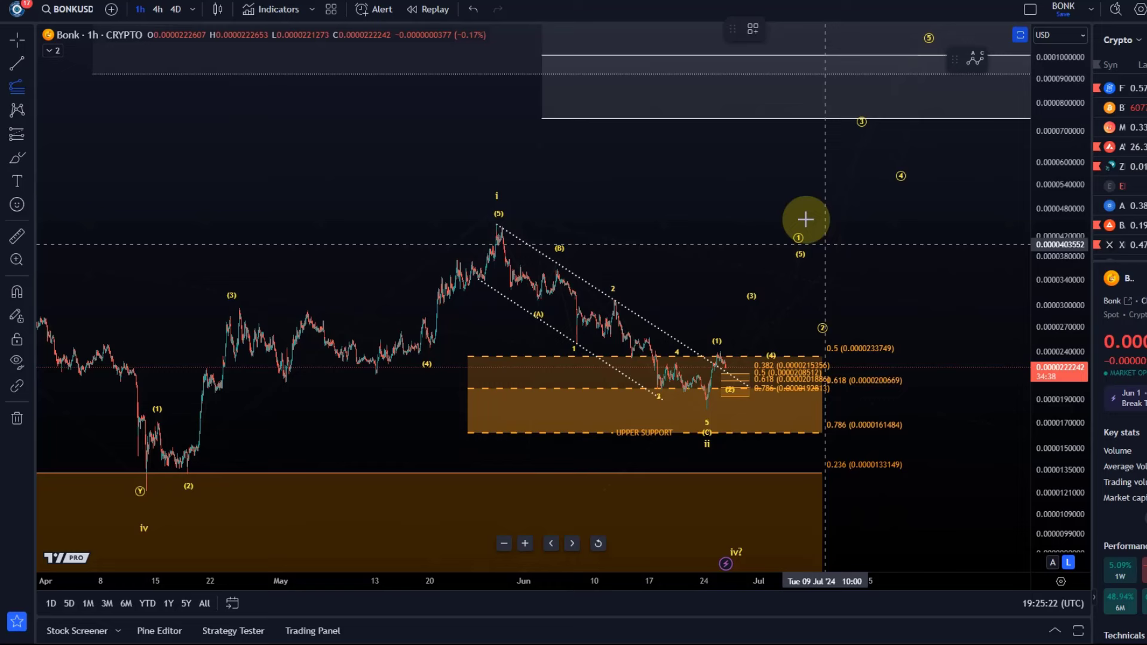
click(509, 491)
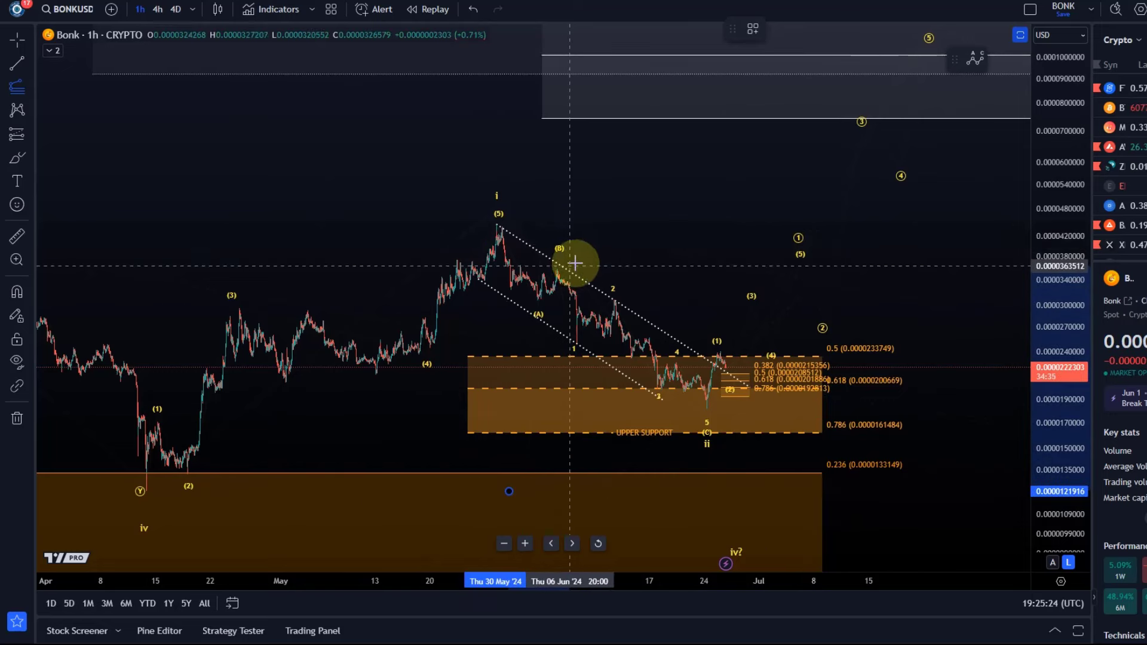
click(598, 226)
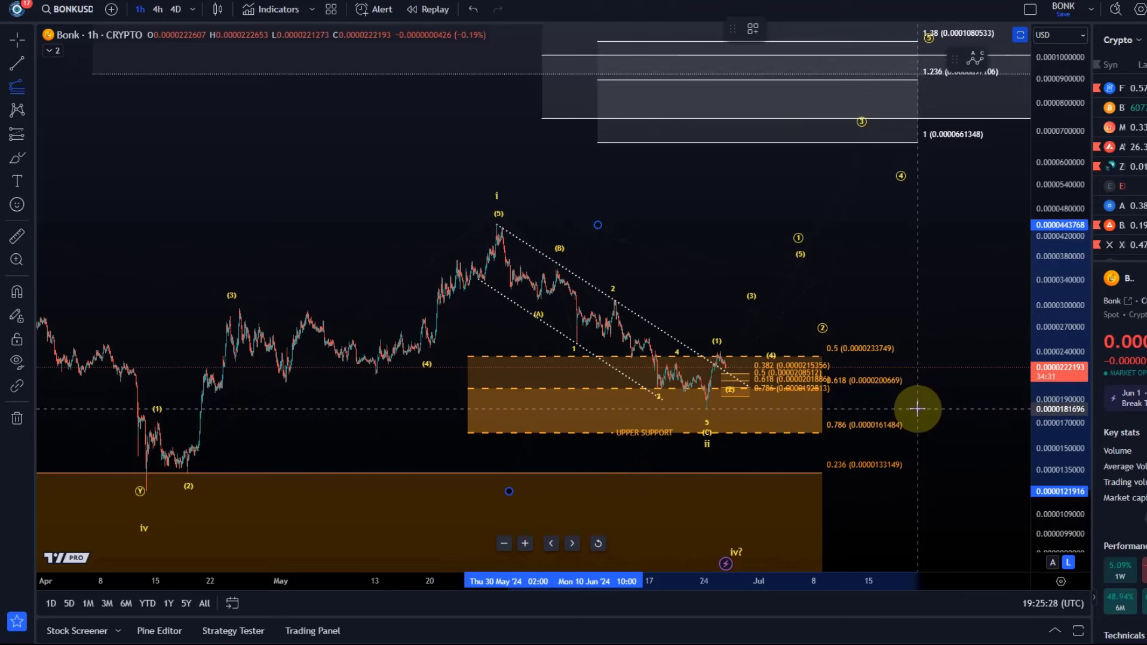
click(918, 409)
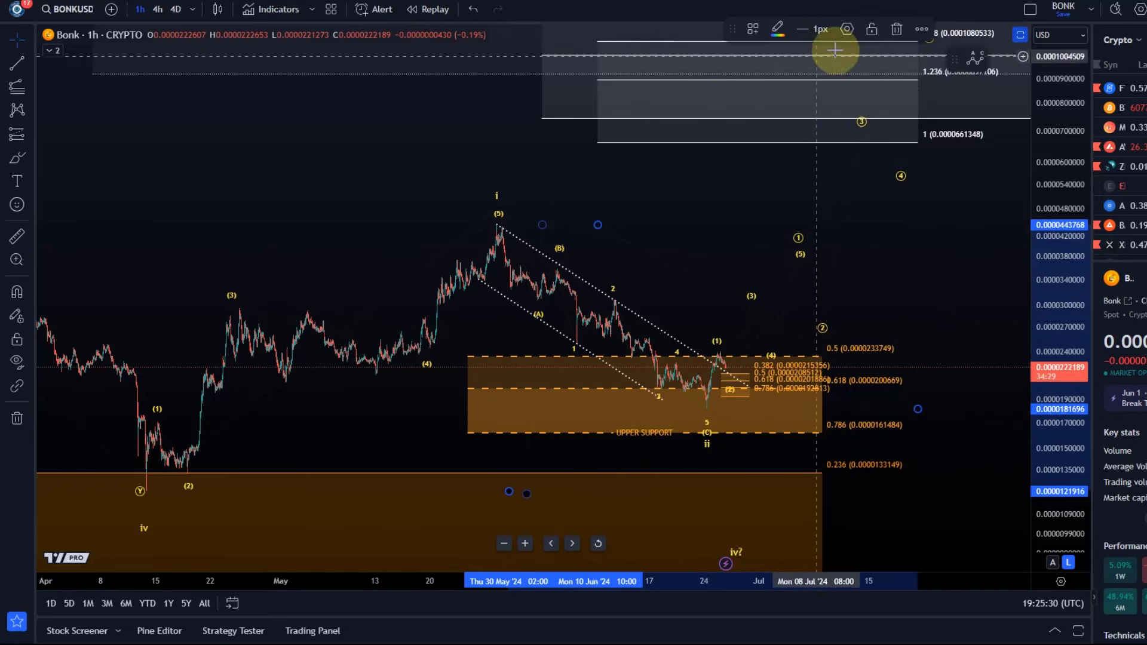
Show only the 0.618 level on the Fibonacci extension, as a dotted line labelled "Circle Wave 1 projection"
click(843, 30)
click(498, 315)
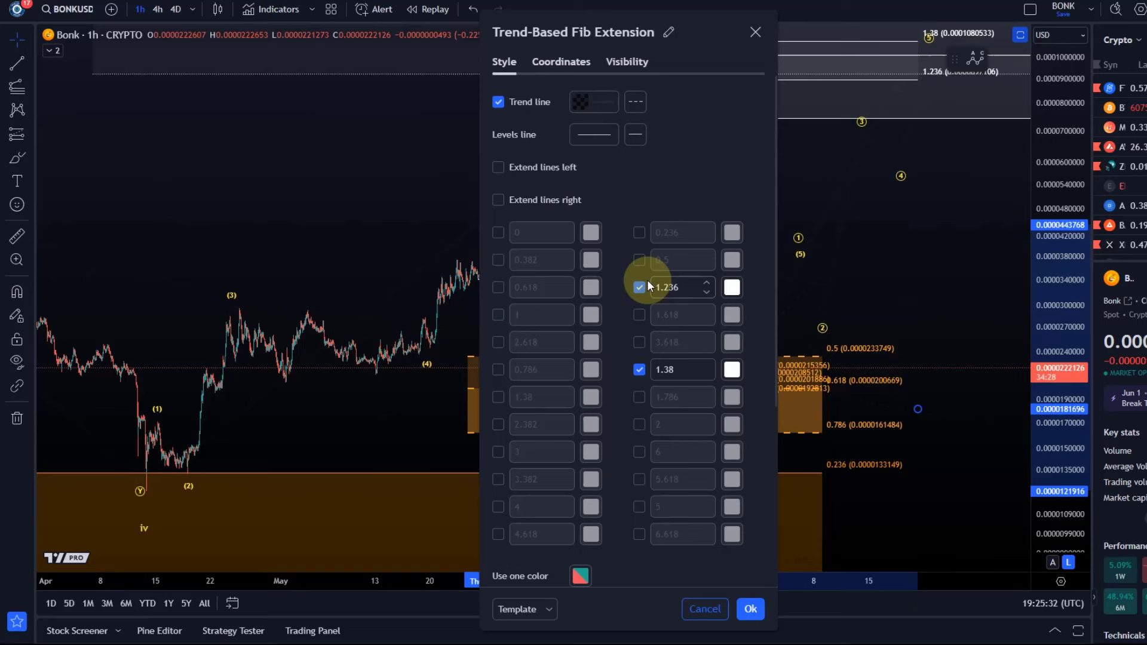
click(639, 288)
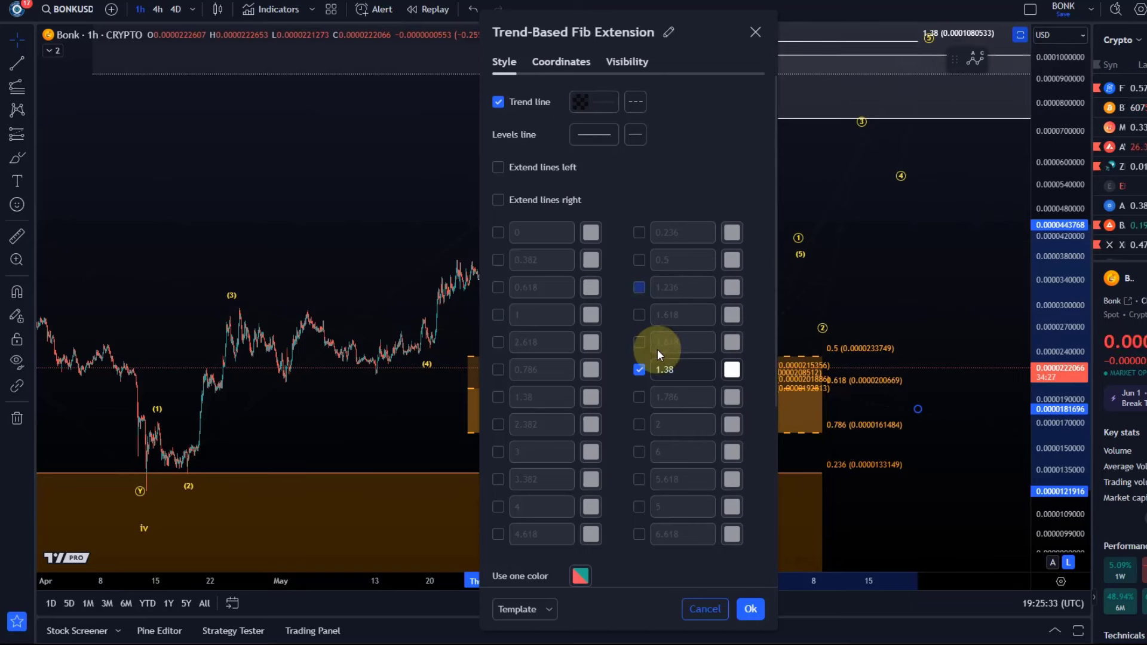
click(499, 261)
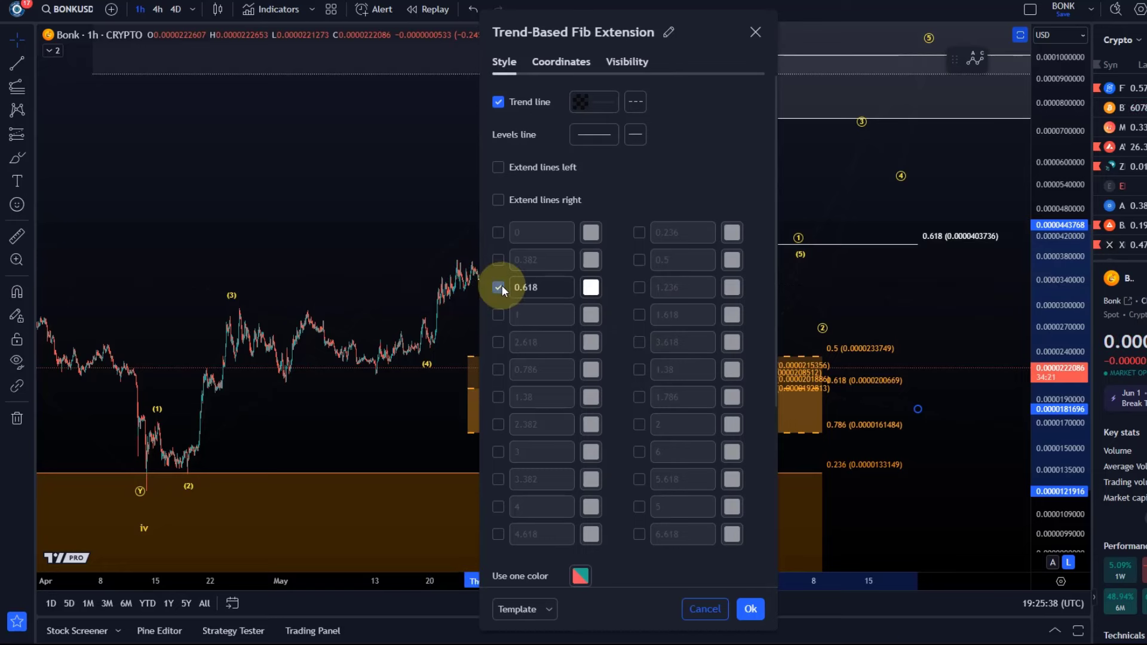
click(752, 607)
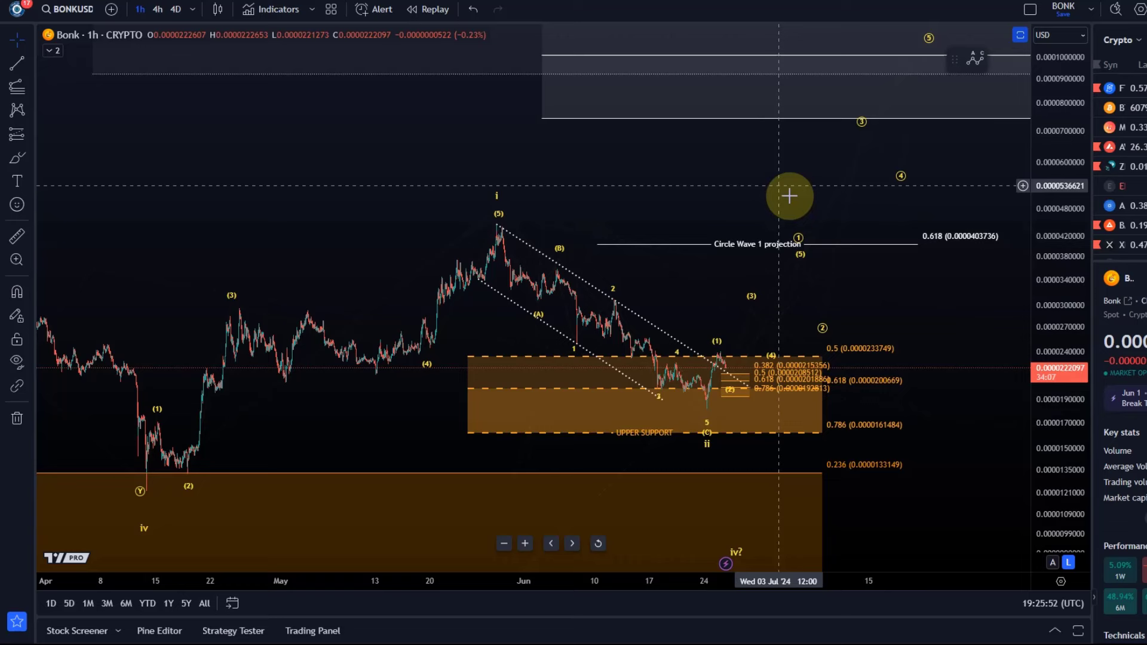
click(848, 30)
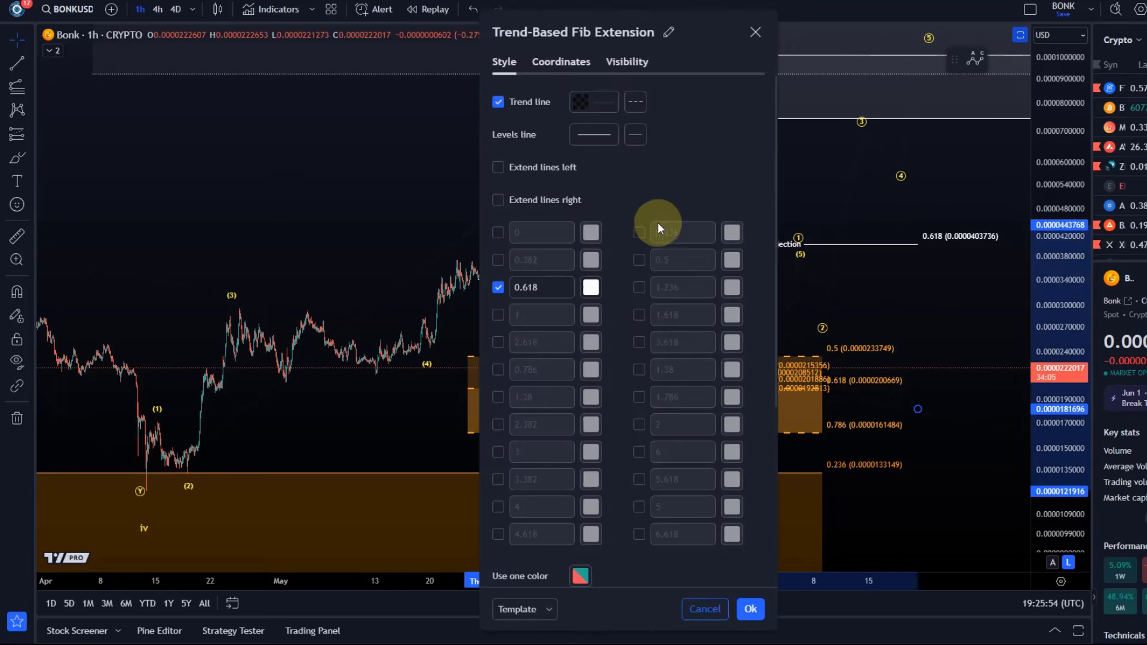
click(747, 609)
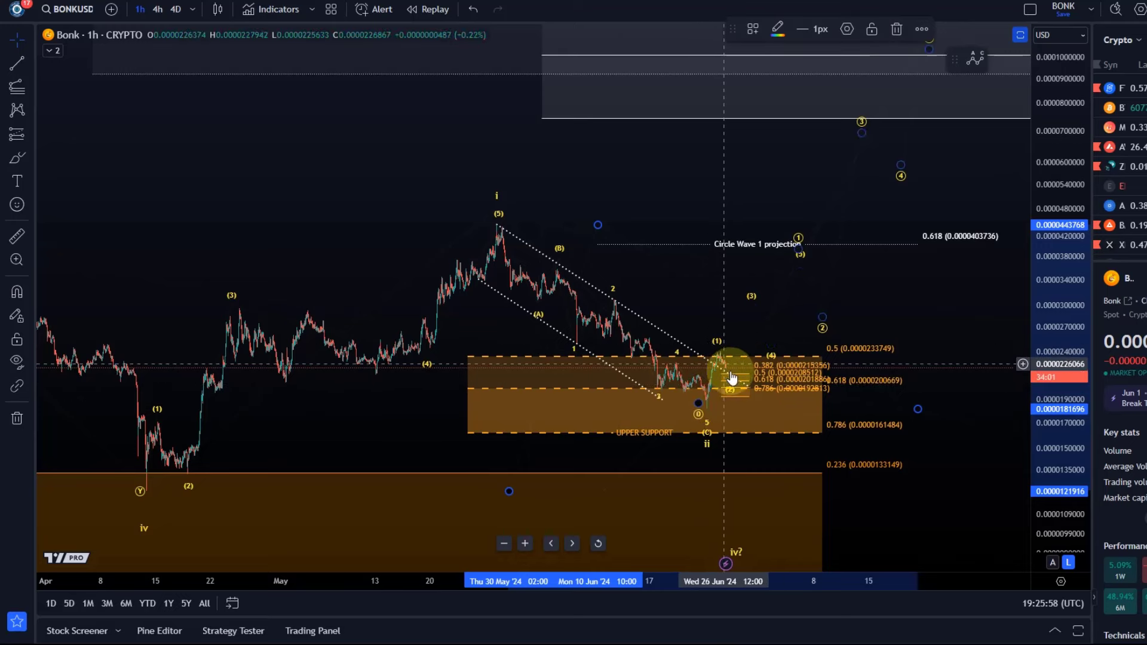
Raise the projected wave (4) marker to about 0.0000271643 and the wave (5) marker to about 0.0000370484, just beneath the circled wave 1
scroll(657, 400, up, 3)
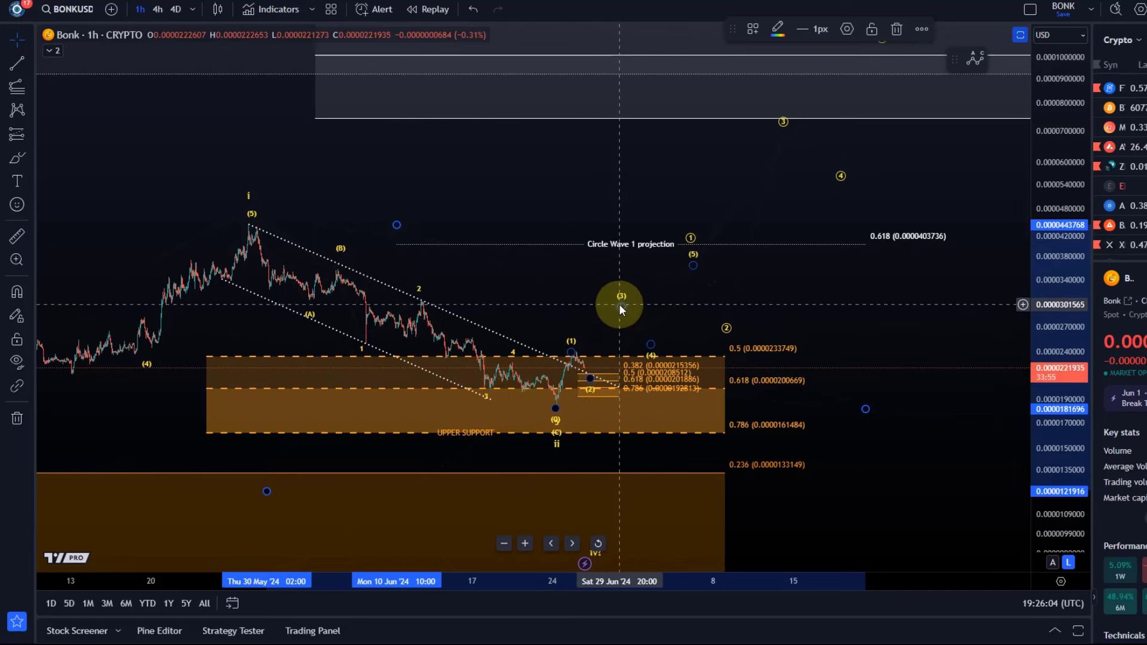
click(660, 343)
drag(661, 344, 668, 326)
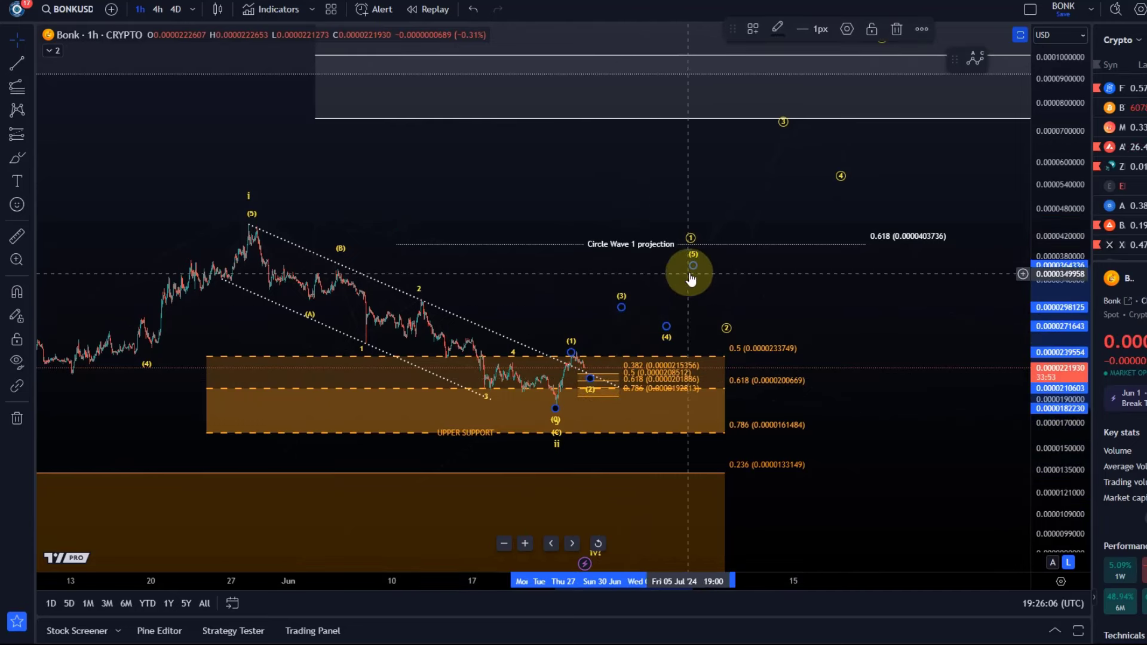
drag(689, 264, 685, 262)
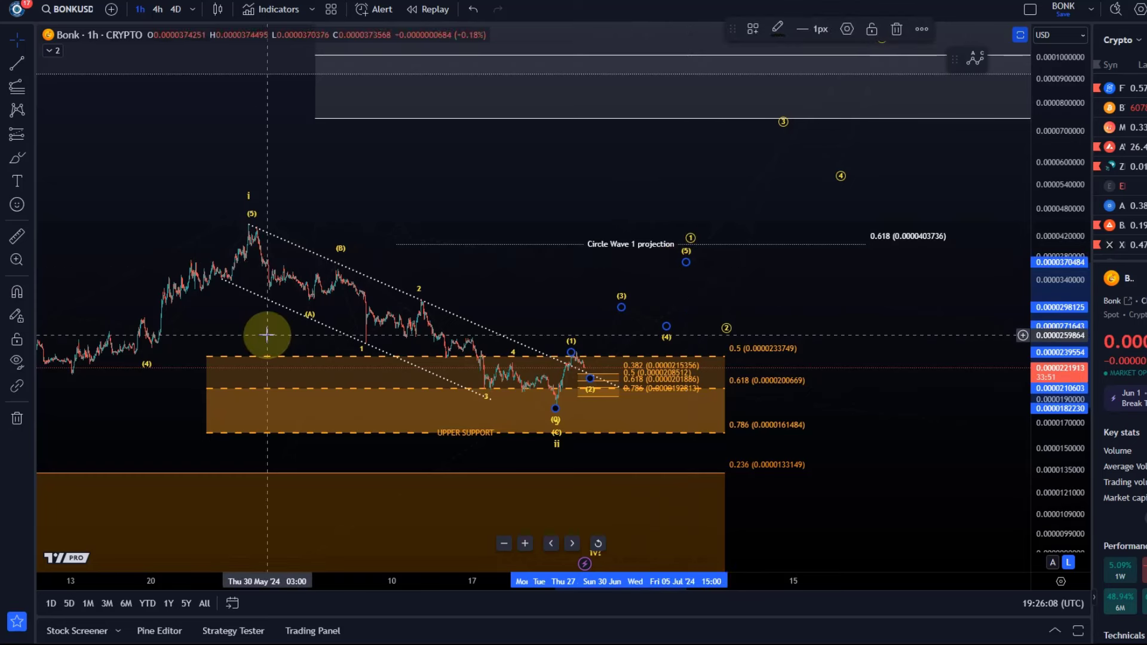